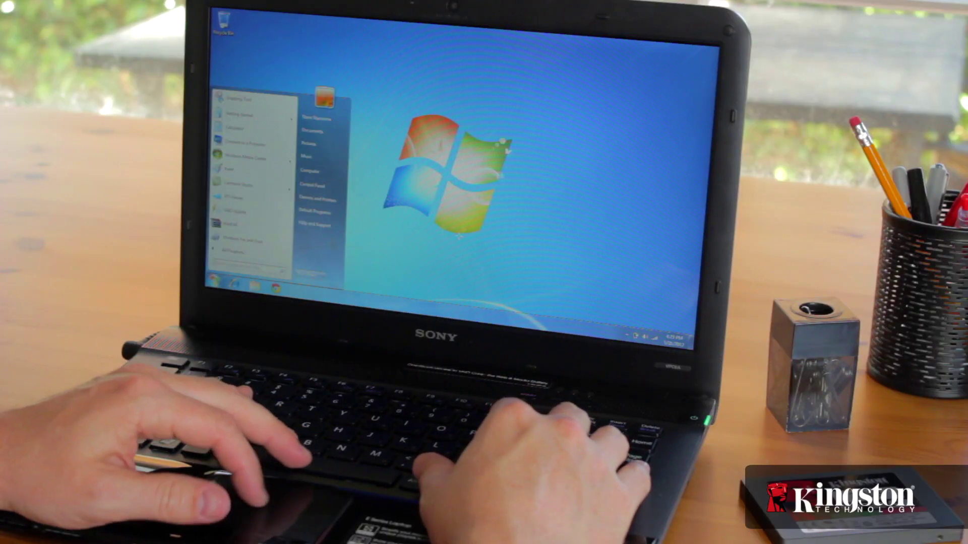
key("super")
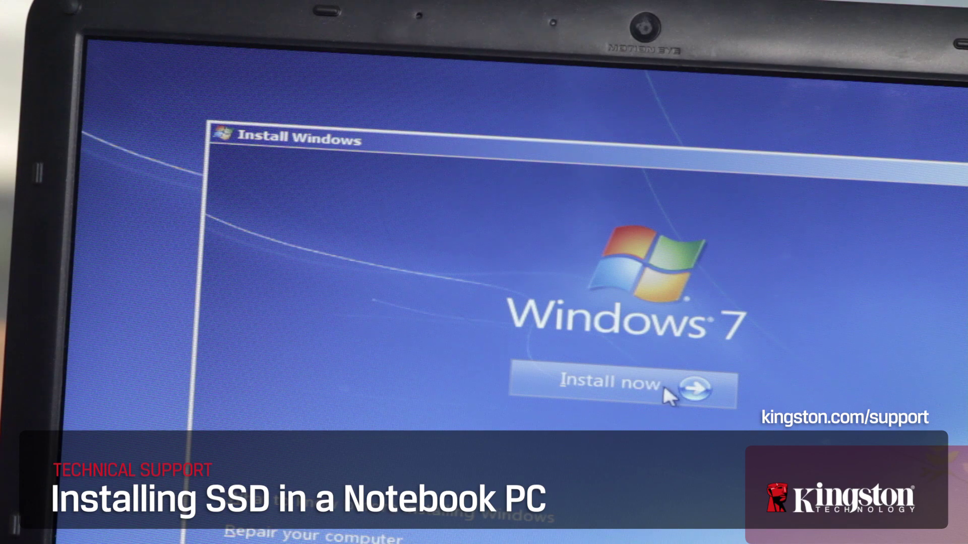
left_click(677, 389)
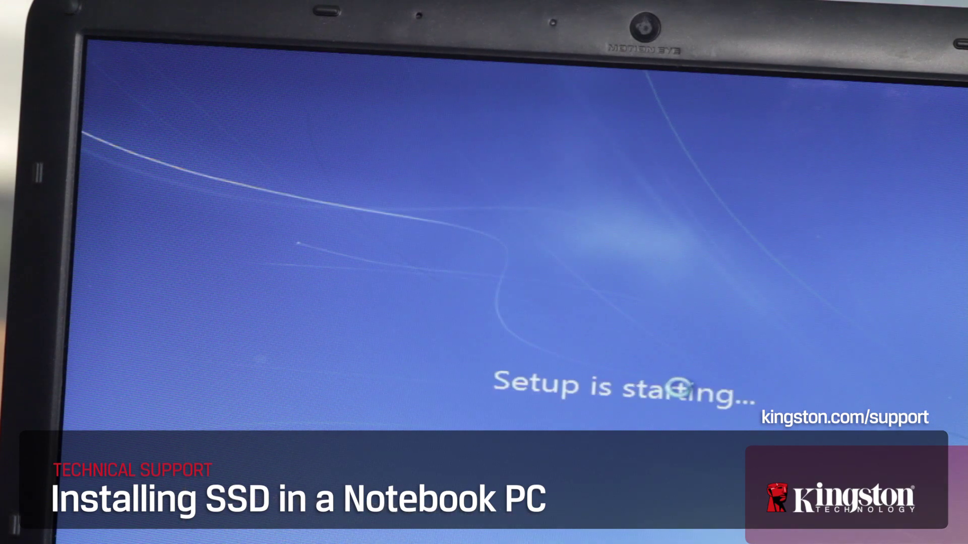